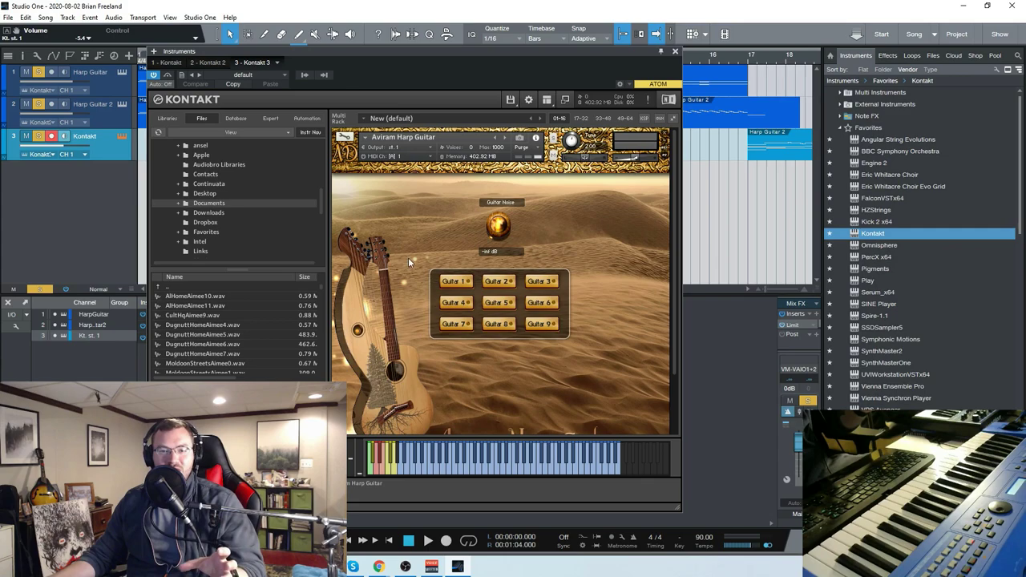
Close the Kontakt instrument window and extend the loop range's end to bar 29 in the arrangement
left_click(674, 51)
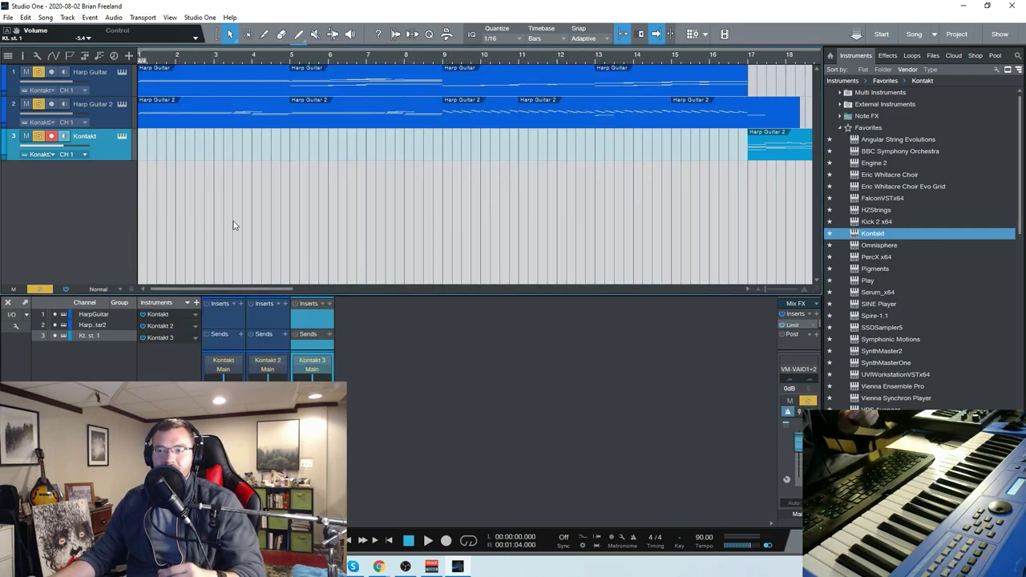
scroll(280, 179, "down", 2)
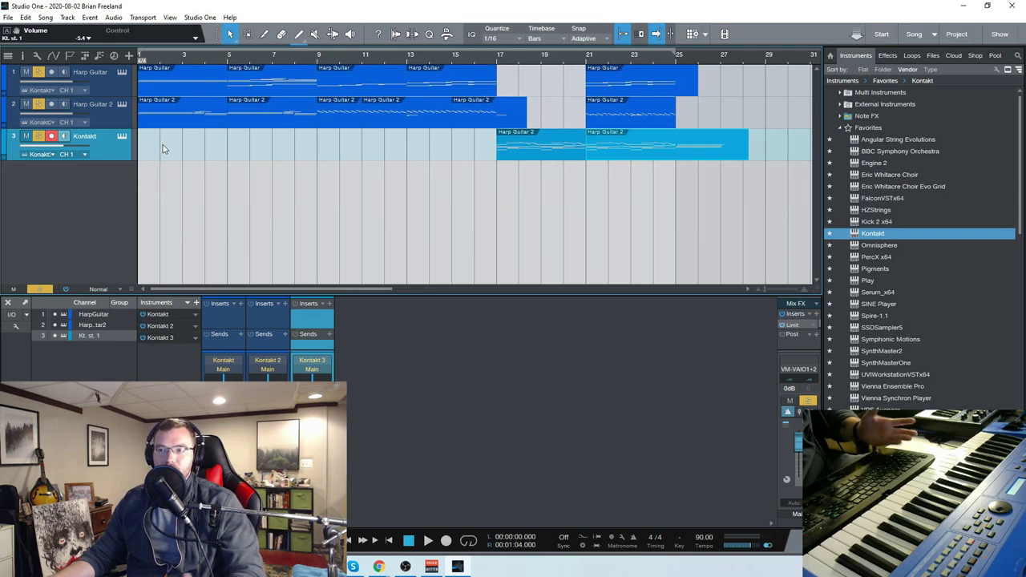
left_click_drag(677, 54, 767, 73)
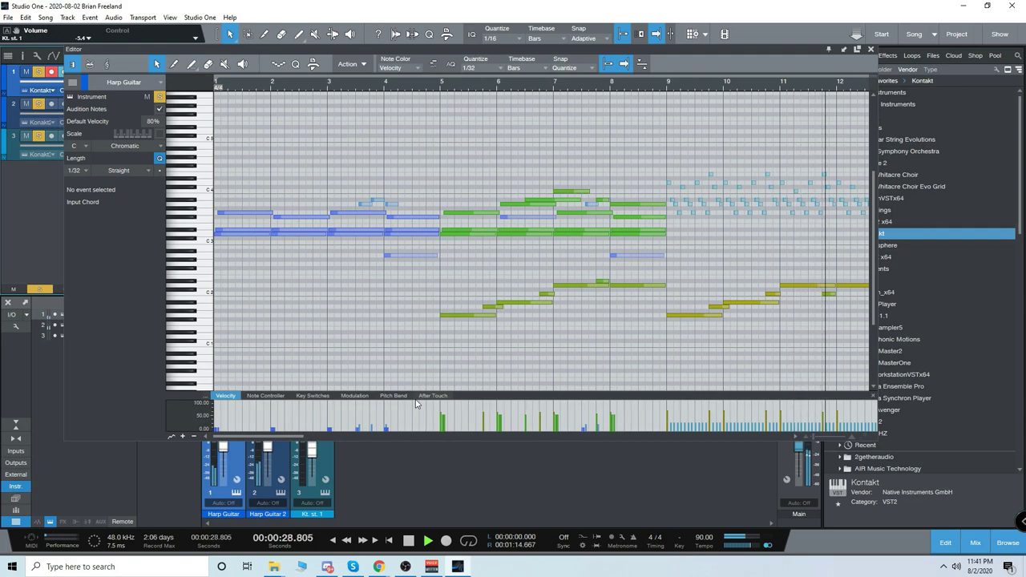
Play all tracks' notes through in the piano roll editor, showing note velocities, and close the editor after stopping playback
scroll(415, 404, "down", 1)
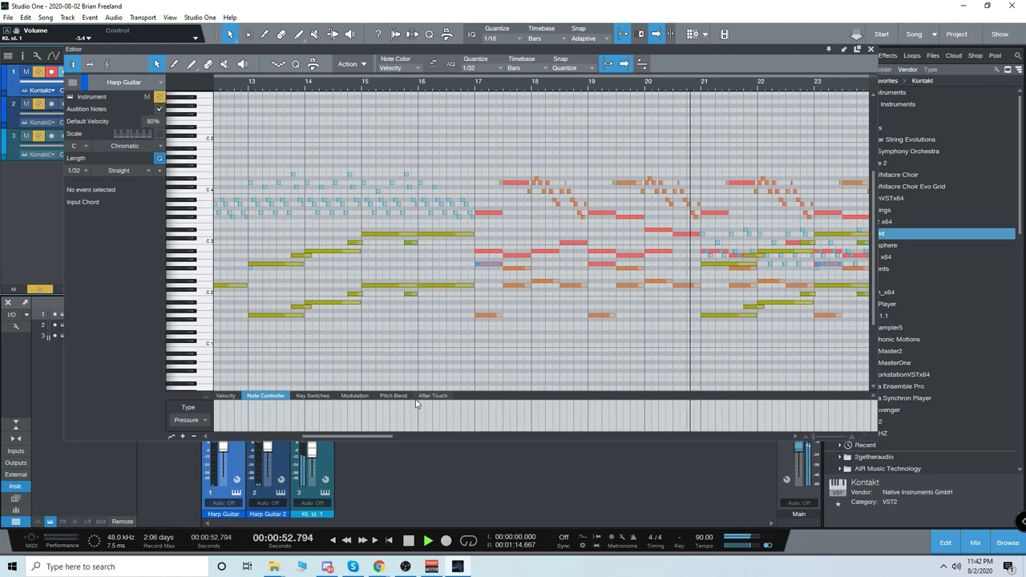
left_click(225, 395)
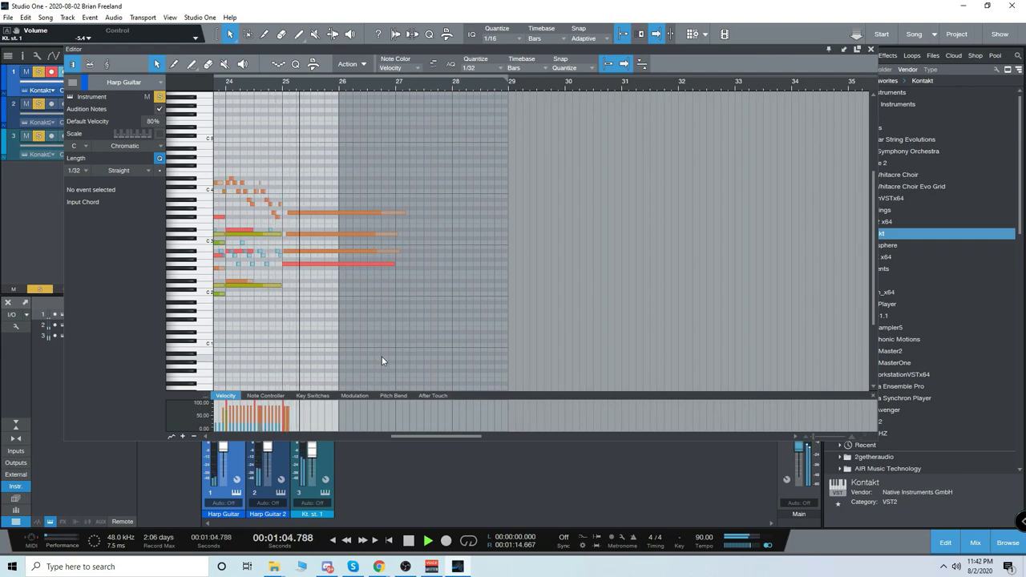
left_click(408, 541)
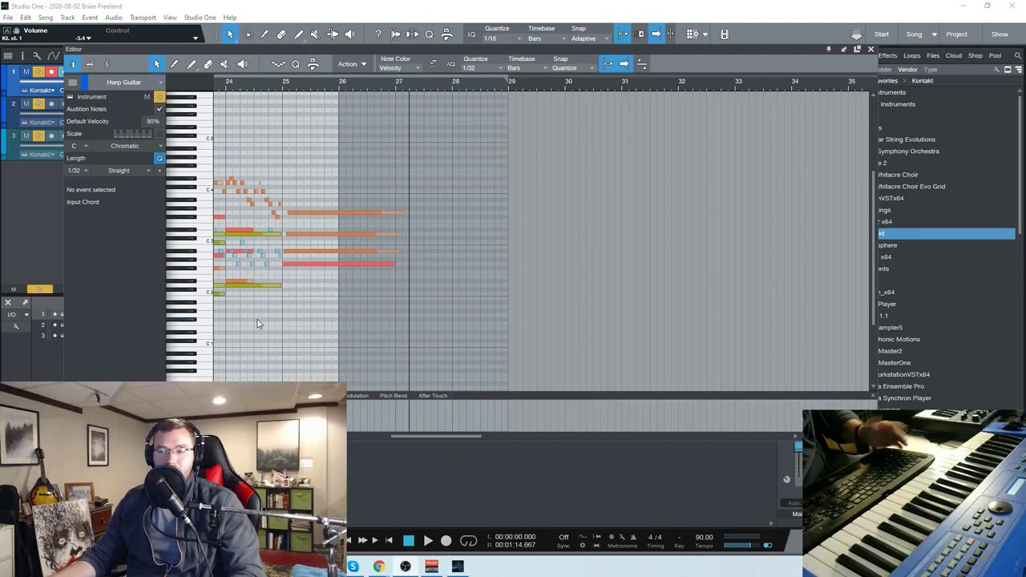
left_click_drag(418, 435, 353, 435)
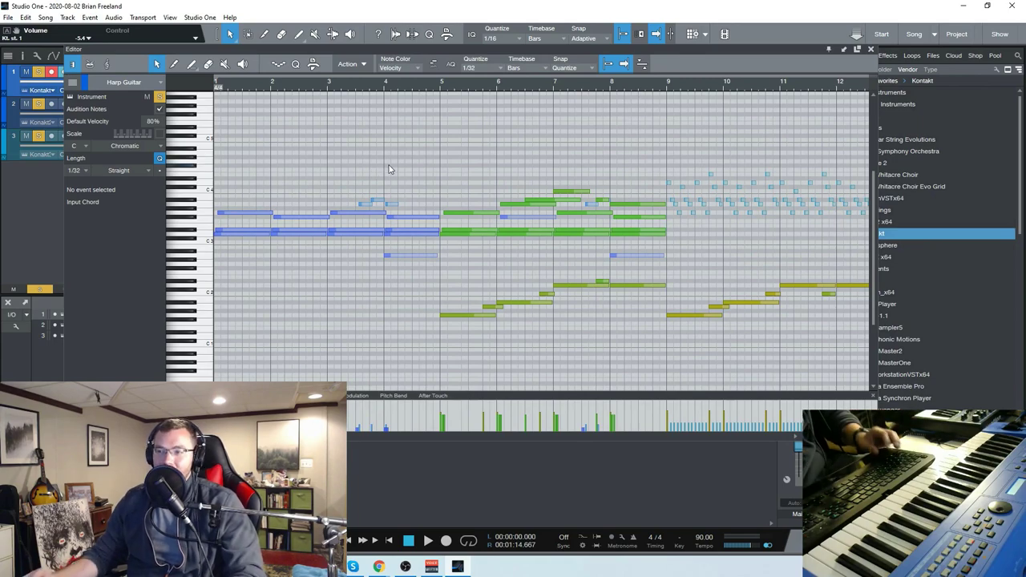
key("w")
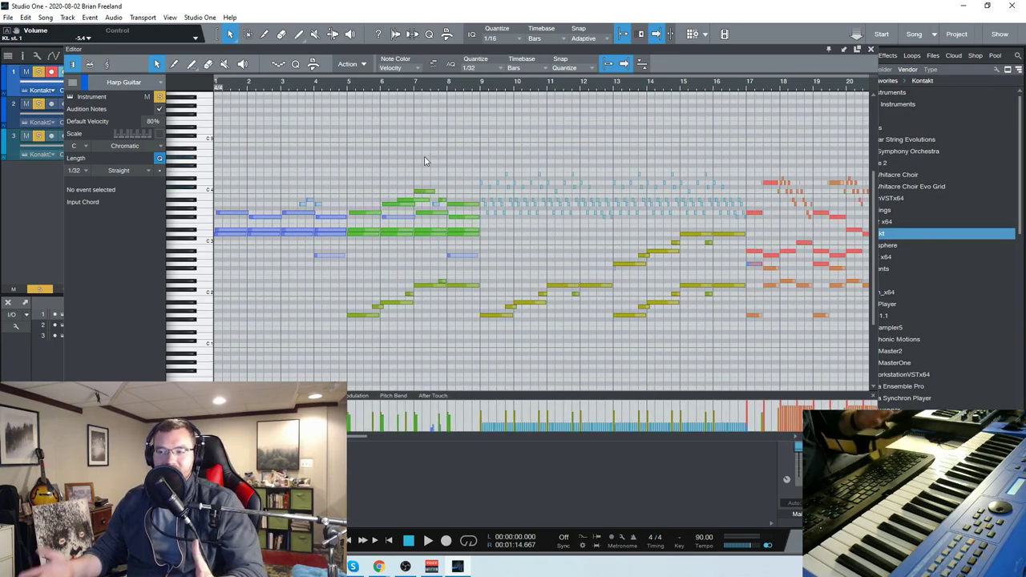
key("F3")
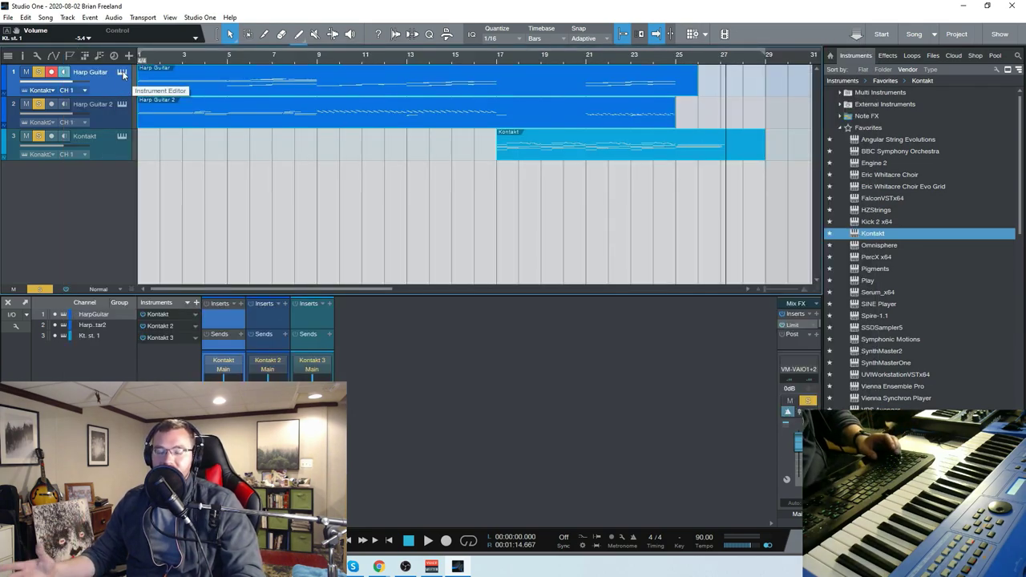
View the guitar choices in the Harp Guitar track's instrument, close it and place the playback cursor at bar 17
left_click(120, 72)
left_click_drag(486, 59, 490, 33)
left_click_drag(665, 215, 665, 236)
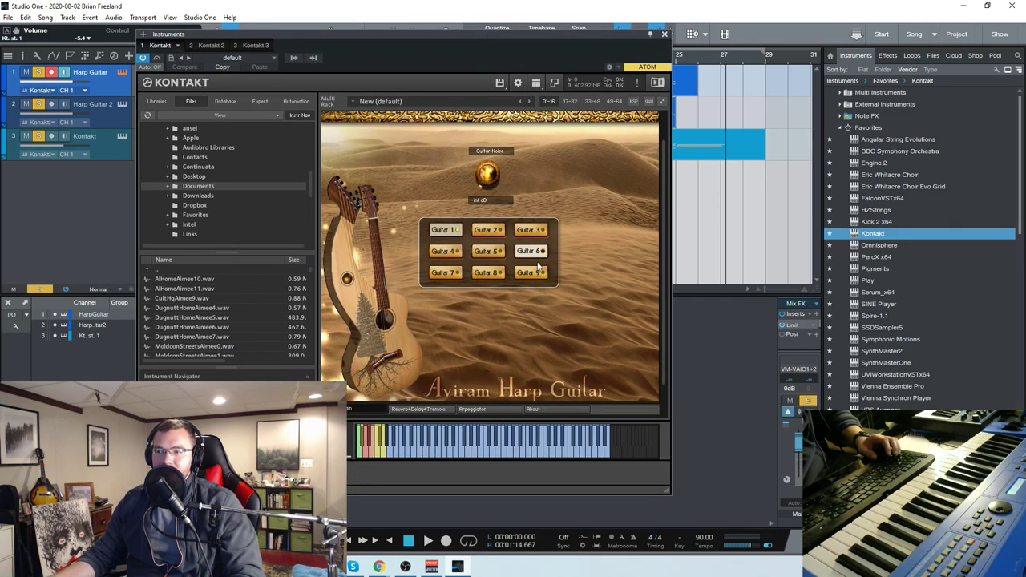
left_click(664, 34)
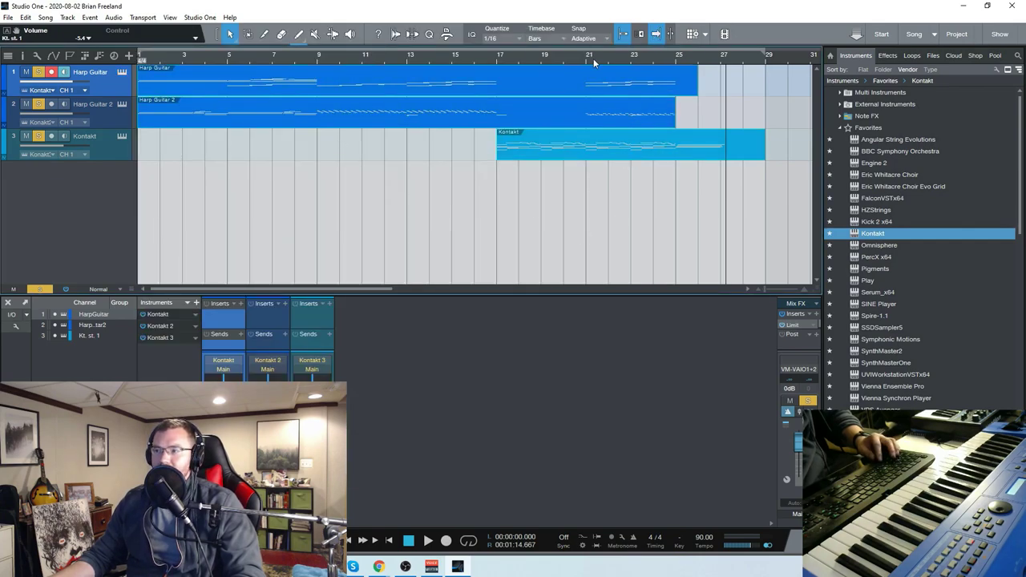
left_click_drag(491, 57, 497, 57)
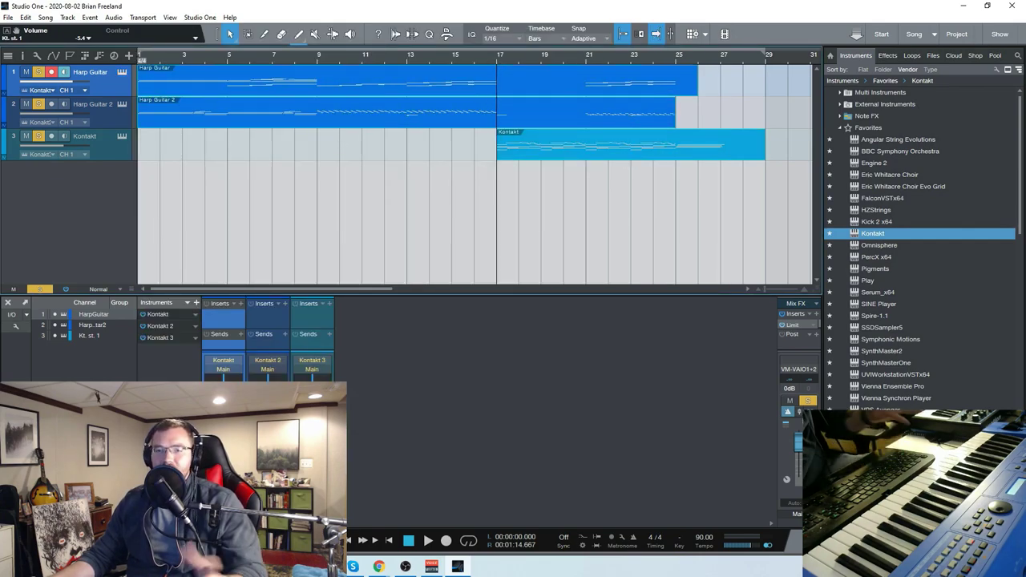
Reopen the Harp Guitar track's instrument and audition Guitar 4, Guitar 5, Guitar 6 and finally Guitar 9
left_click(121, 72)
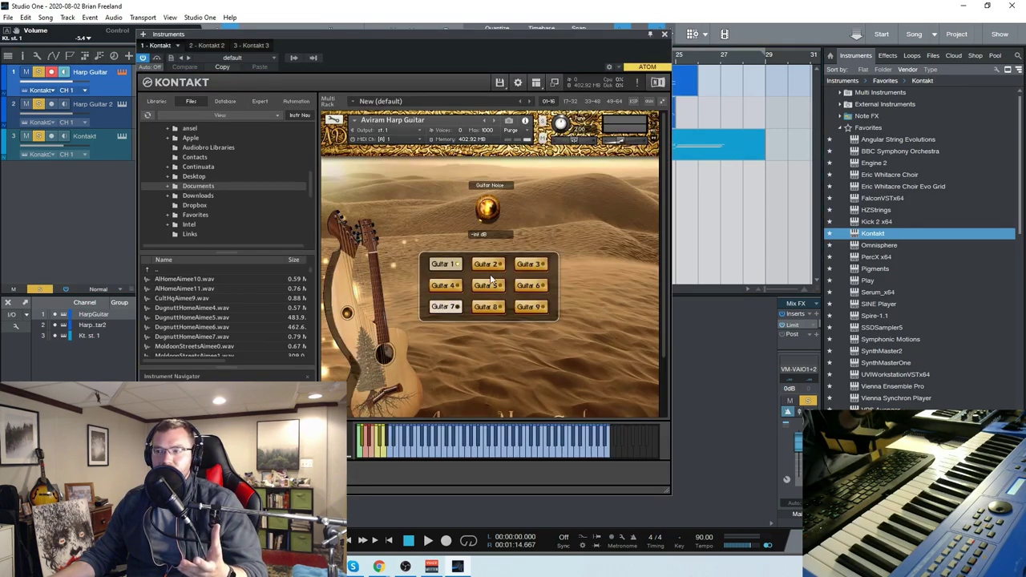
left_click_drag(499, 32, 517, 42)
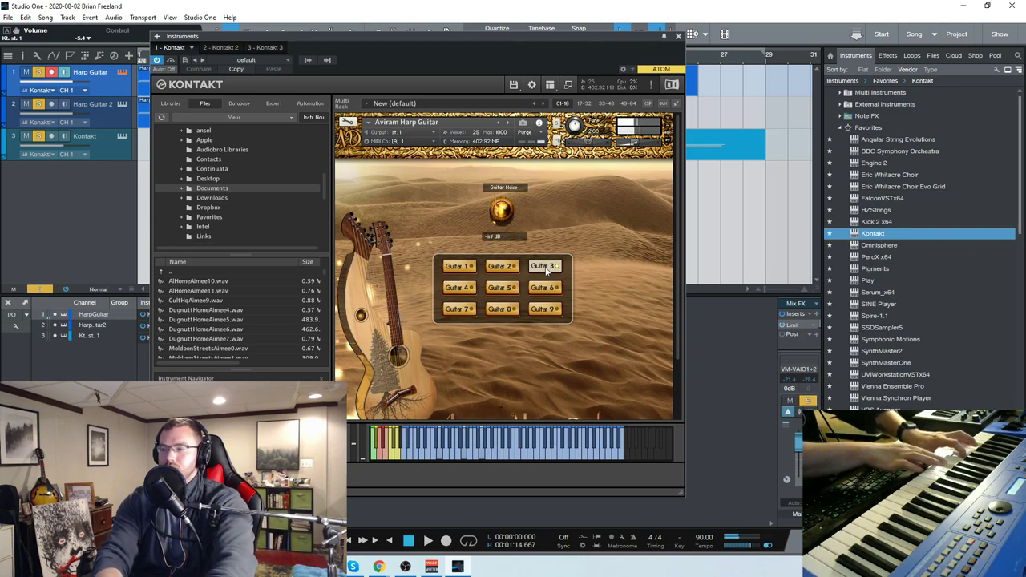
left_click(461, 289)
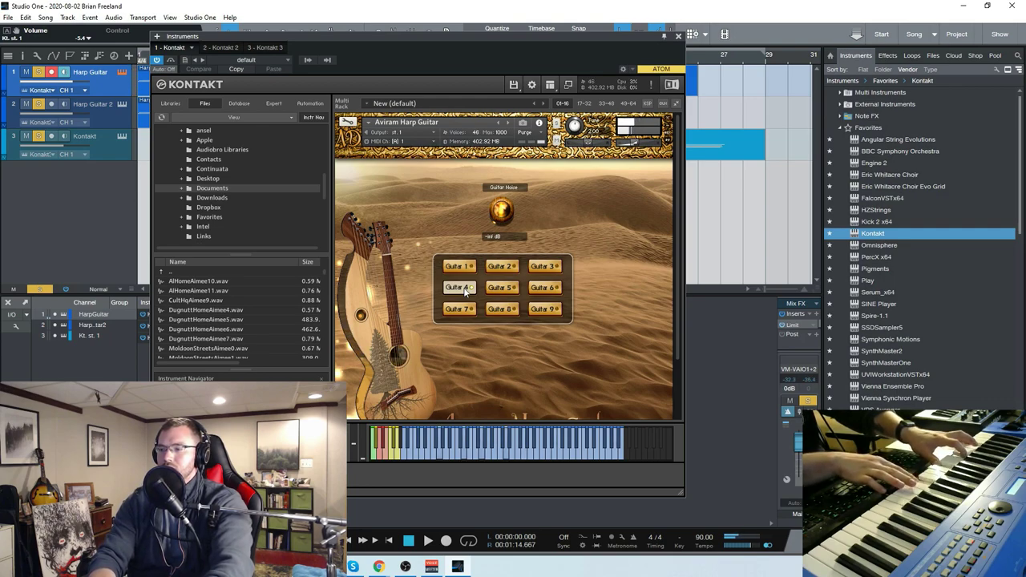
left_click(498, 291)
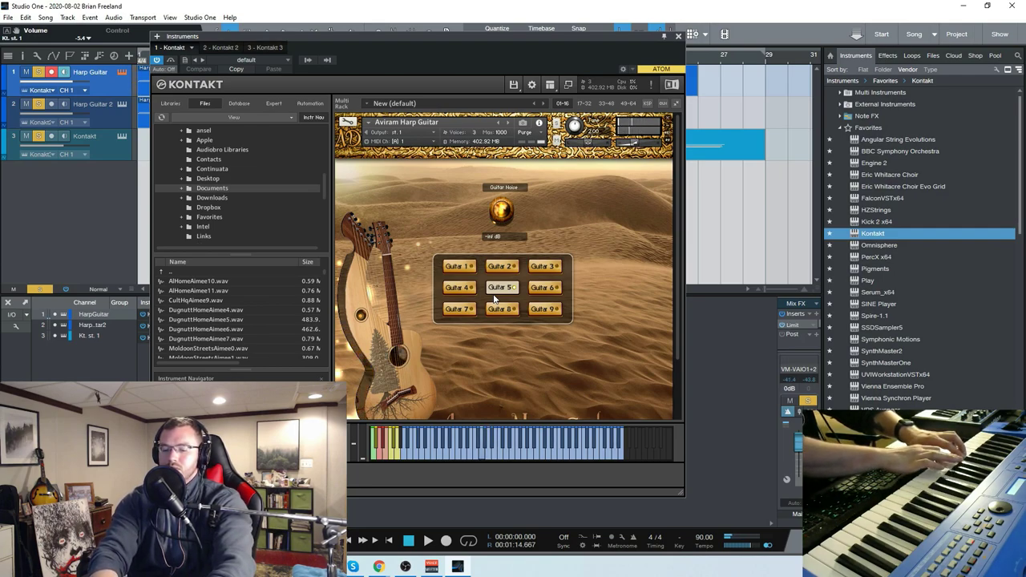
left_click(558, 288)
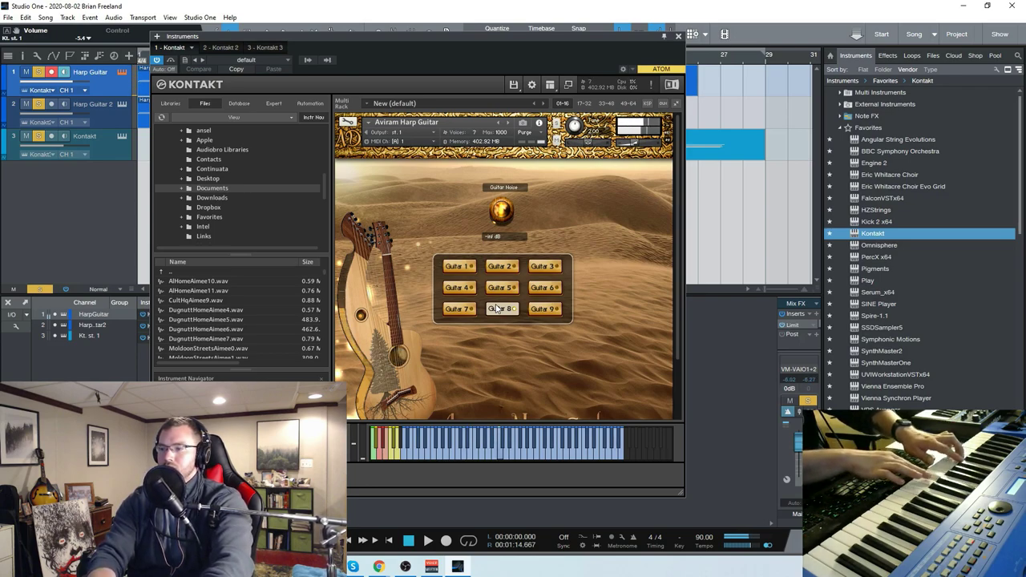
left_click(536, 310)
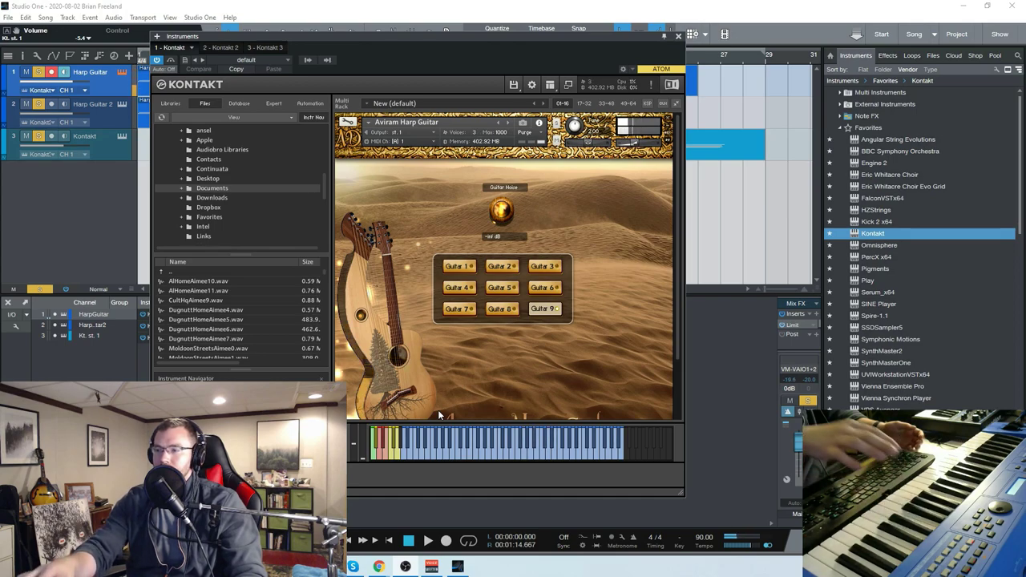
Examine the reverb, delay and tremolo controls of the Aviram Harp Guitar
scroll(623, 395, "down", 1)
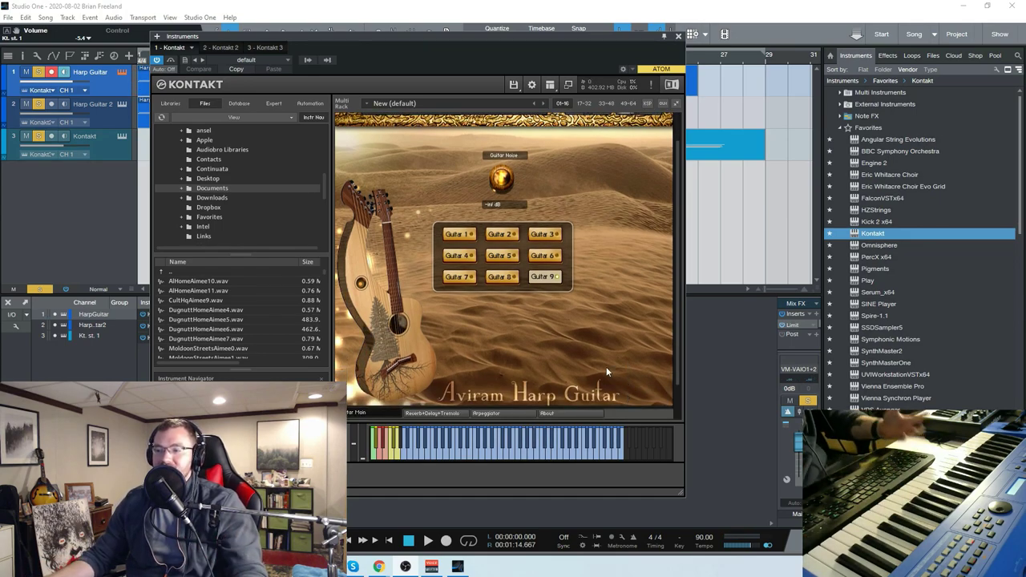
scroll(584, 369, "down", 1)
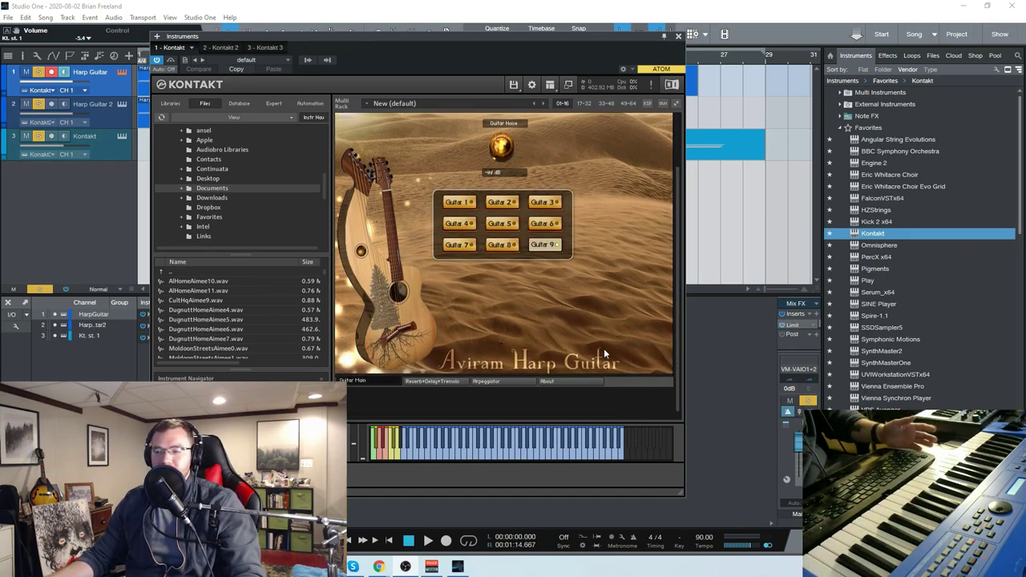
left_click(425, 382)
scroll(609, 264, "up", 1)
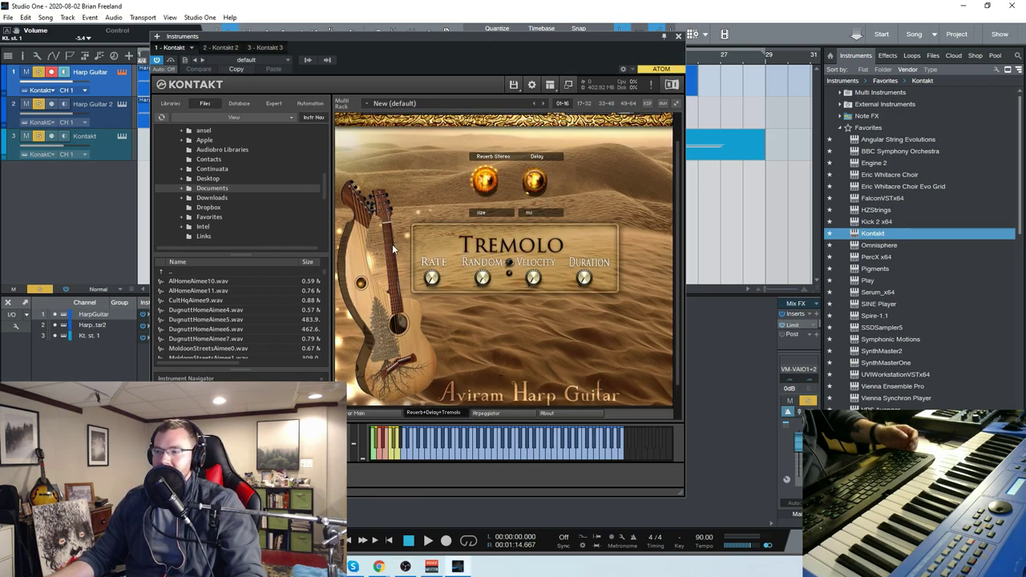
scroll(530, 295, "down", 1)
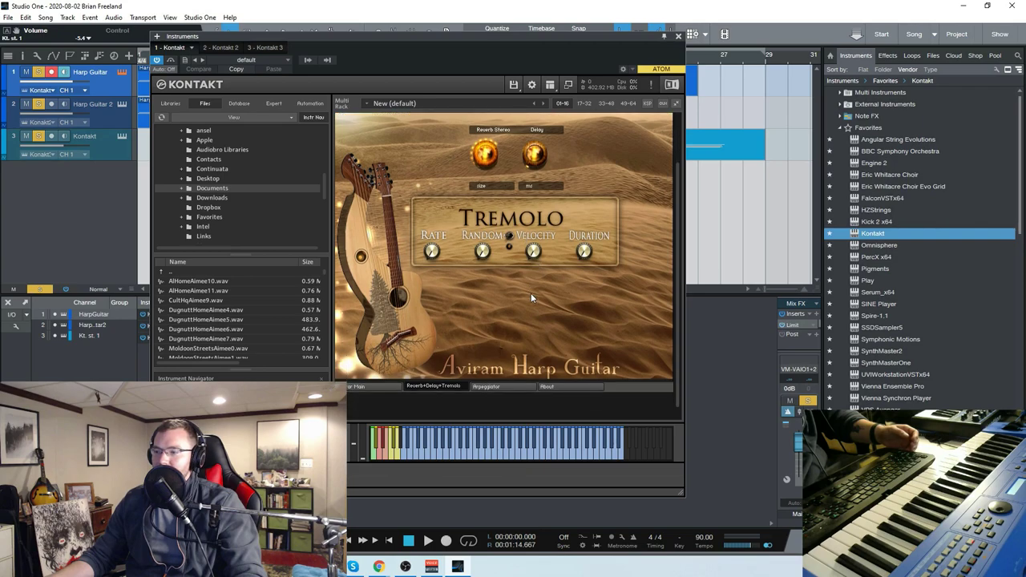
Turn on the harp guitar's arpeggiator and set its rate to 3/64
left_click(497, 388)
scroll(497, 273, "up", 2)
left_click(492, 179)
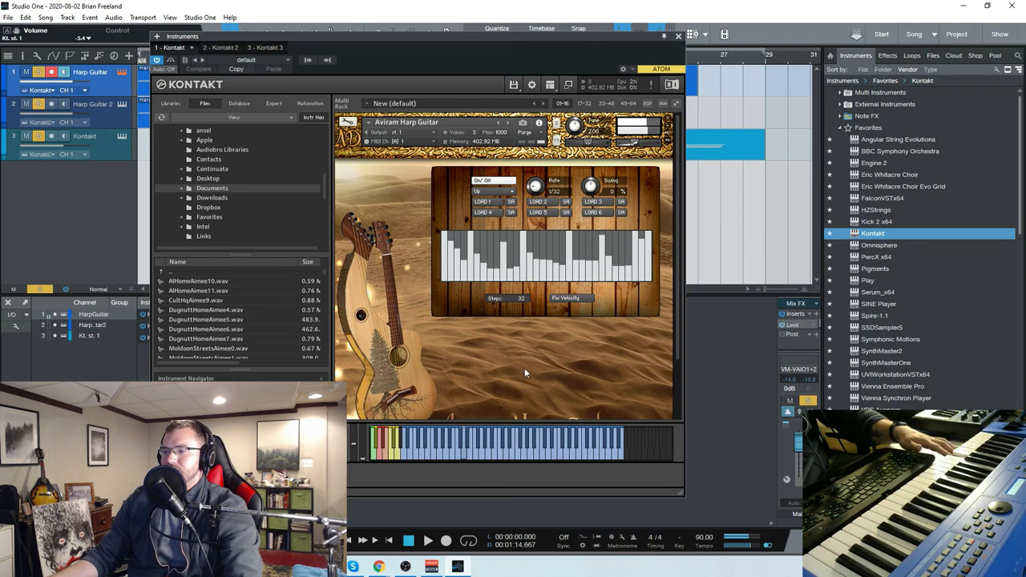
scroll(536, 187, "up", 1)
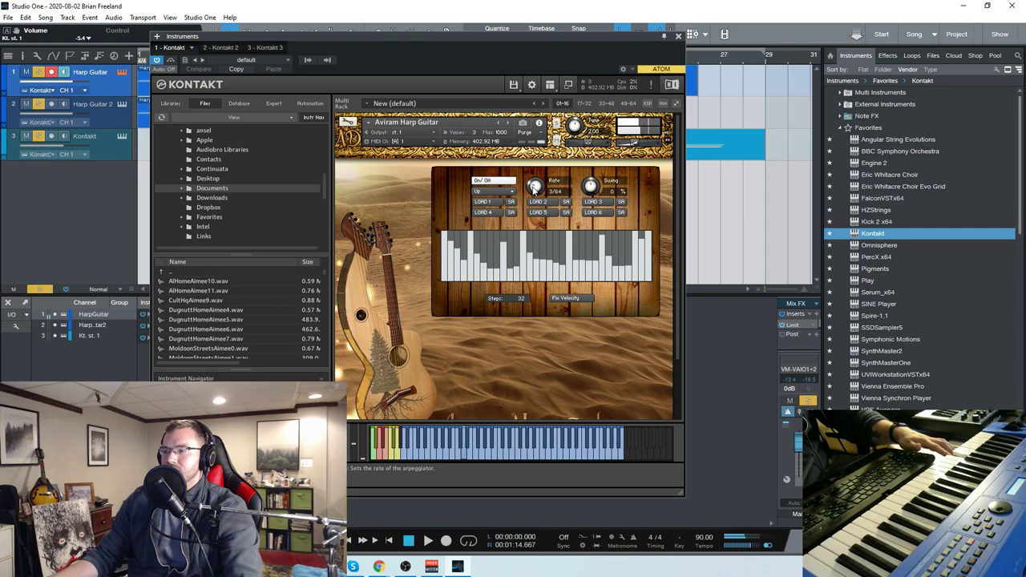
Look over the arpeggiator's step pattern and its direction choices without picking a different one
scroll(576, 358, "down", 1)
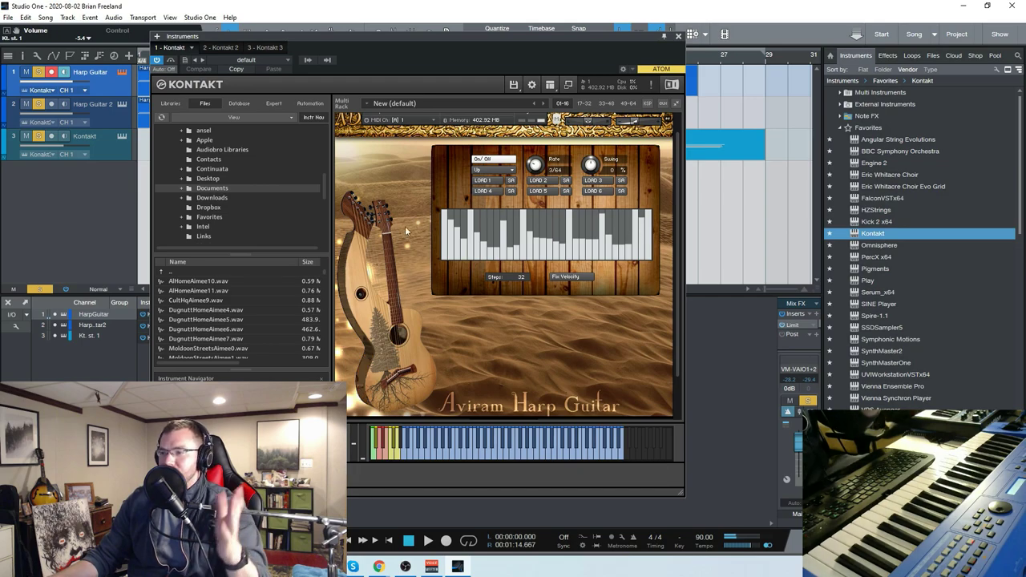
scroll(576, 327, "down", 2)
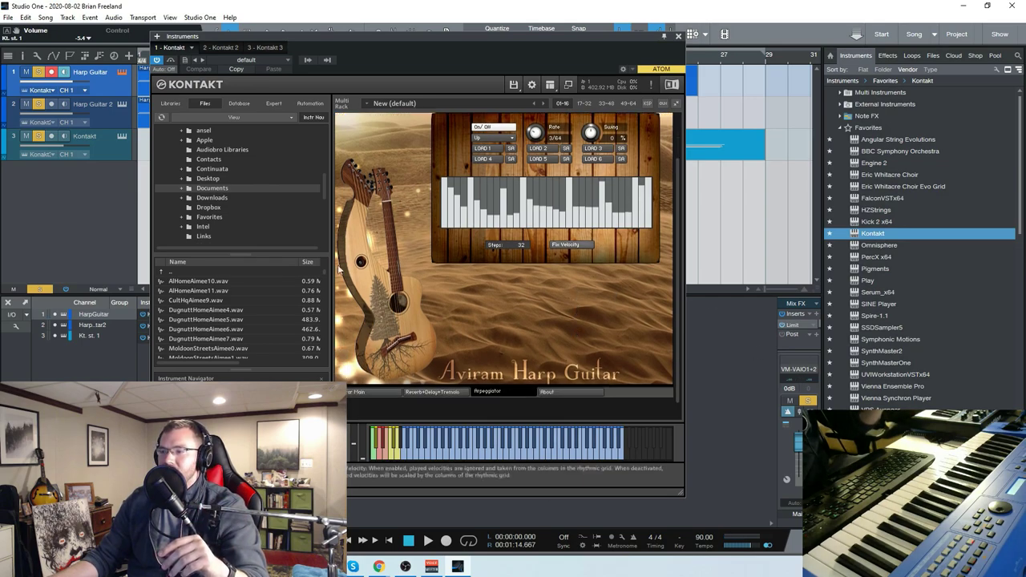
left_click(493, 137)
left_click(554, 335)
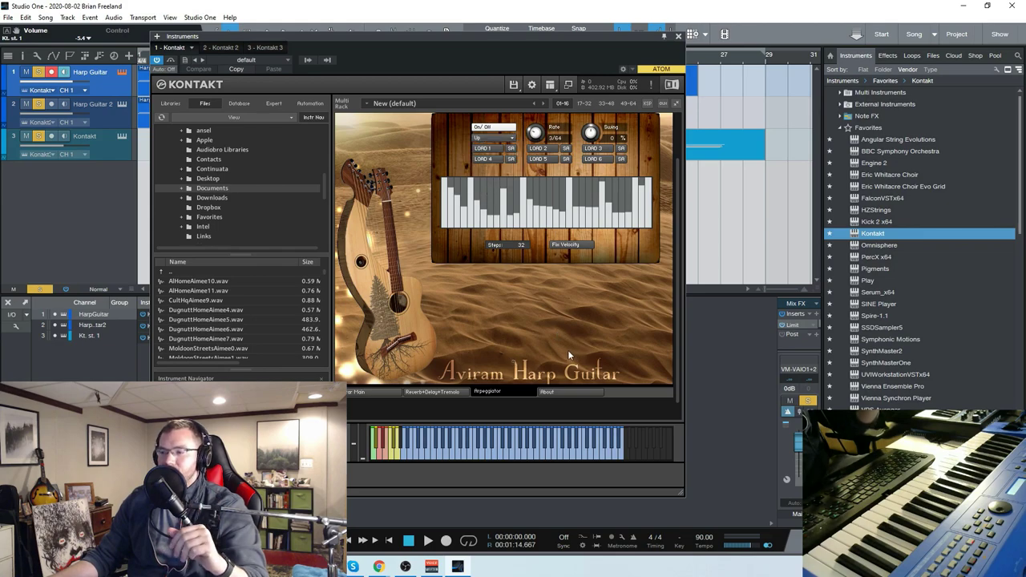
Return to the harp guitar's main page and turn Guitar Noise fully down to -inf dB
left_click(361, 393)
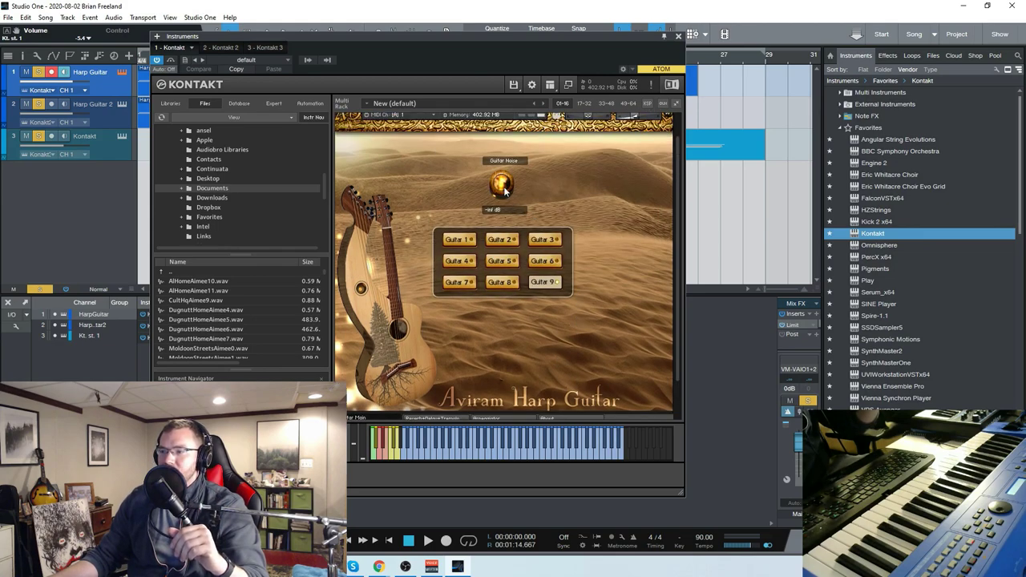
left_click_drag(504, 182, 482, 217)
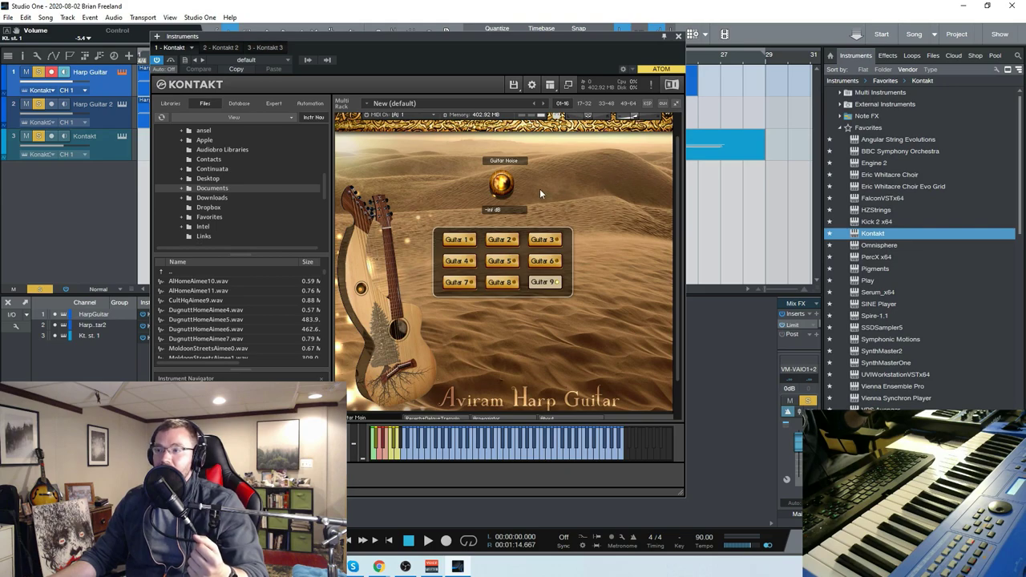
left_click_drag(506, 194, 517, 274)
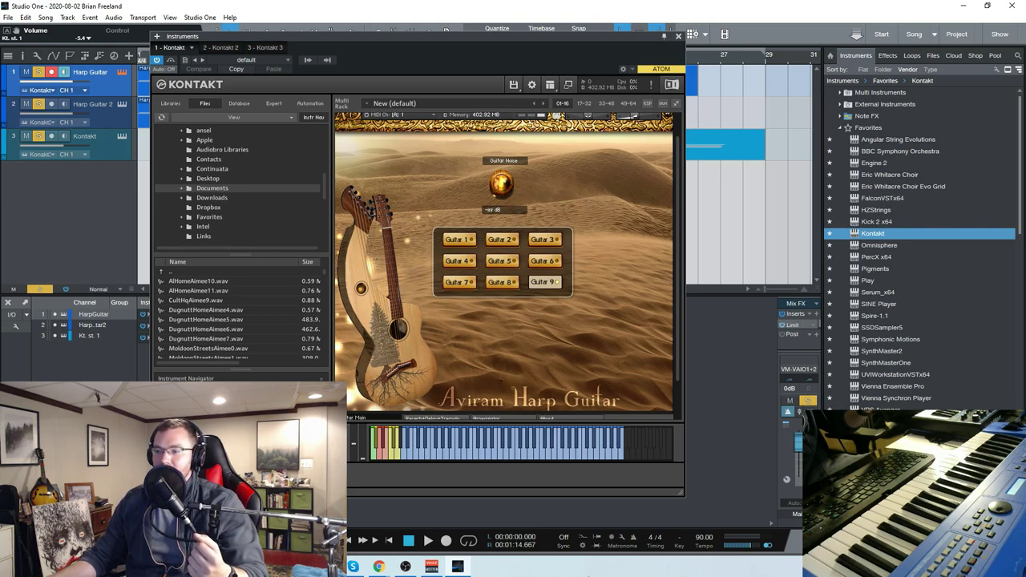
scroll(611, 300, "down", 2)
scroll(603, 286, "up", 3)
scroll(608, 298, "up", 1)
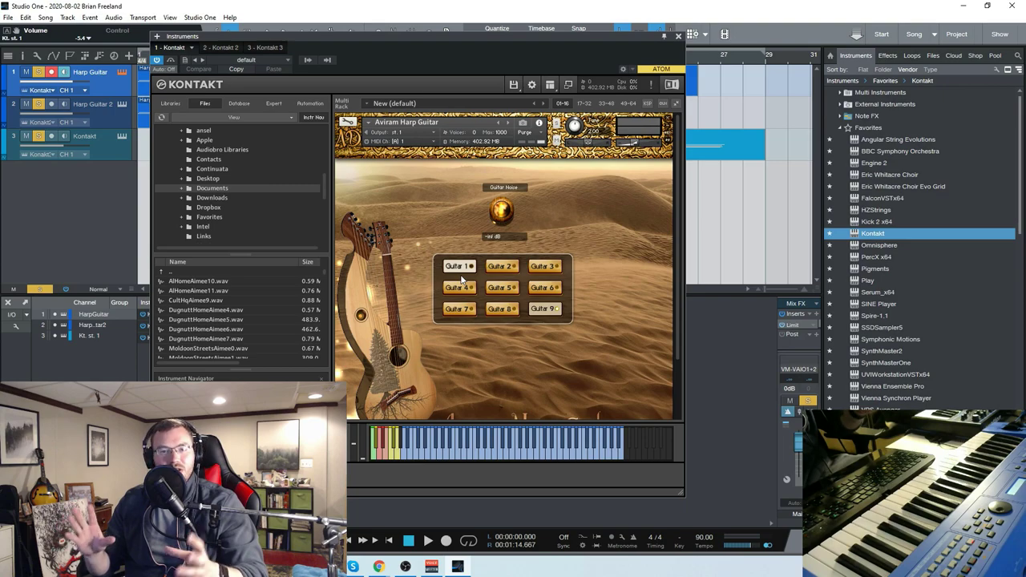
Close the instrument window and play the arrangement from bar 9 to about bar 13
left_click(678, 36)
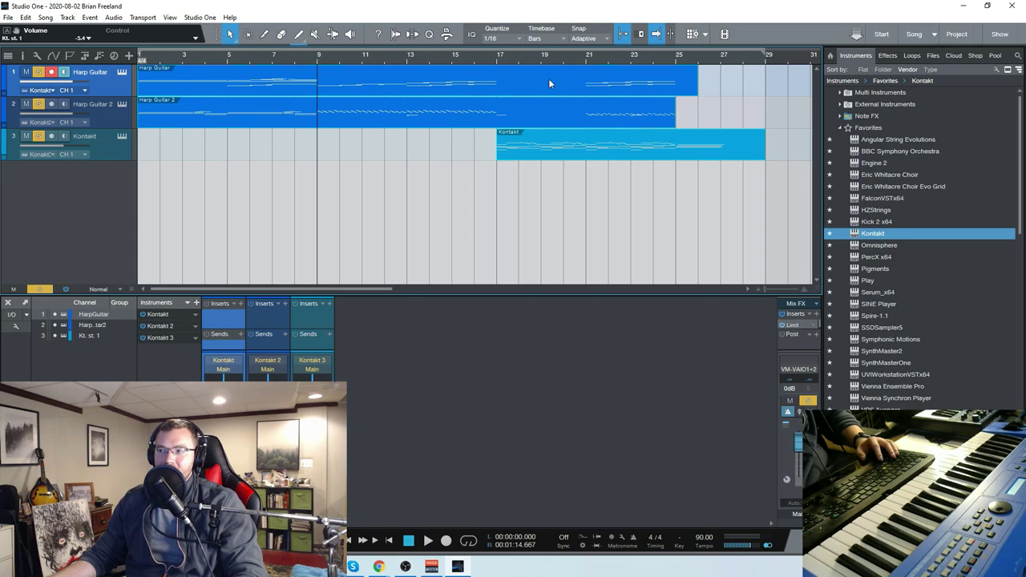
left_click(501, 122)
mouse_move(385, 291)
left_mouse_down()
mouse_move(402, 290)
mouse_move(385, 290)
left_mouse_up()
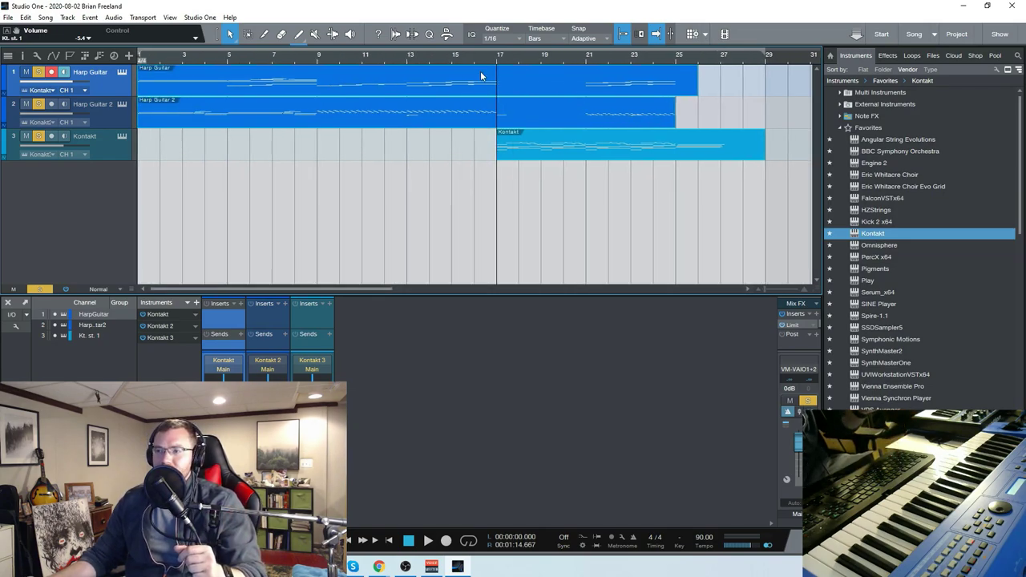
left_click(319, 59)
key("space")
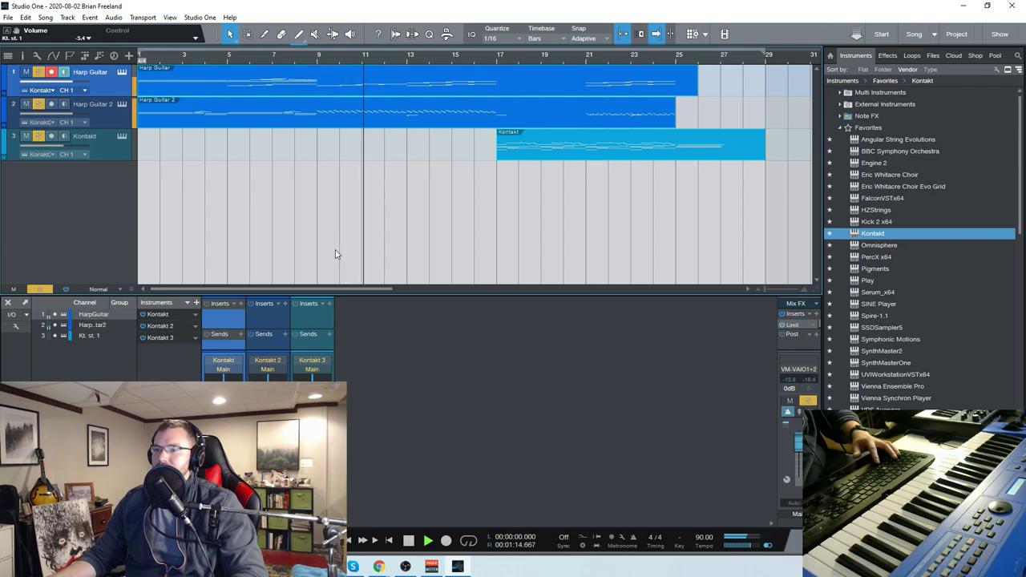
left_click(408, 542)
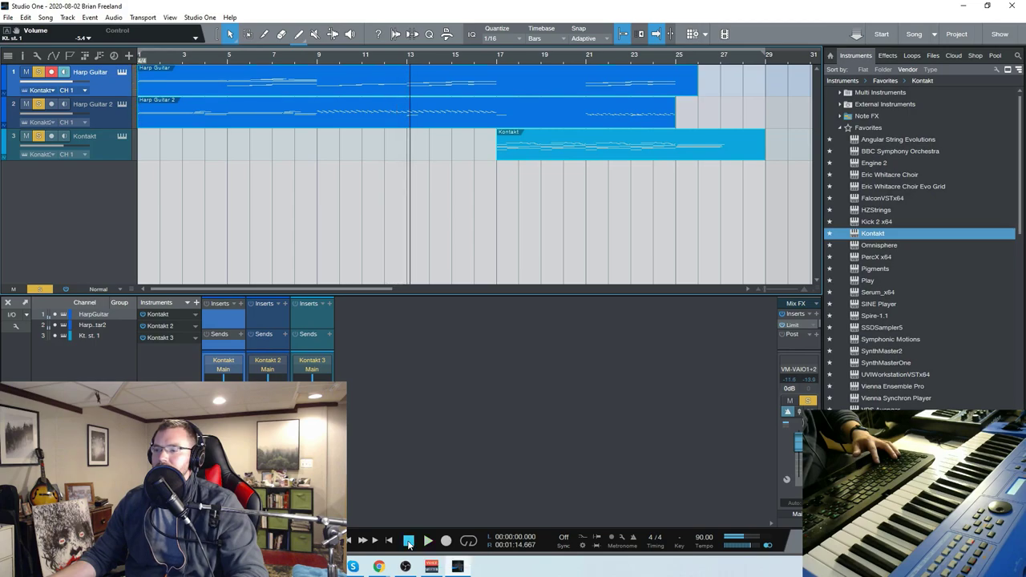